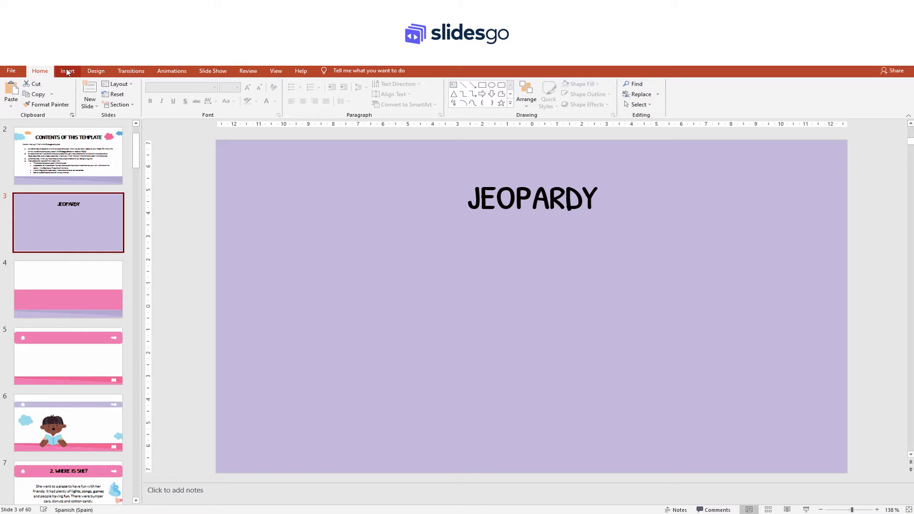
- Draw an orange rounded rectangle below the JEOPARDY title
{"action": "left_click", "coordinate": [155, 108]}
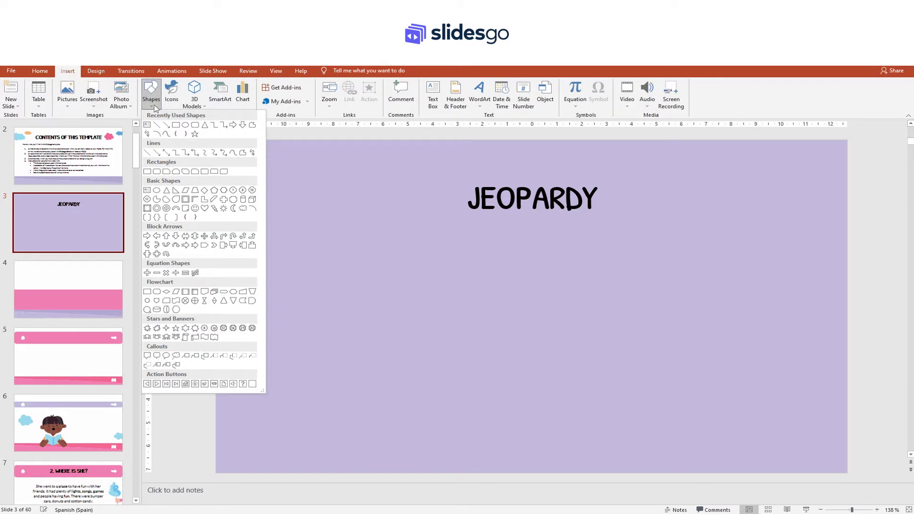
{"action": "left_click", "coordinate": [156, 171]}
{"action": "left_click_drag", "start_coordinate": [279, 245], "coordinate": [731, 260]}
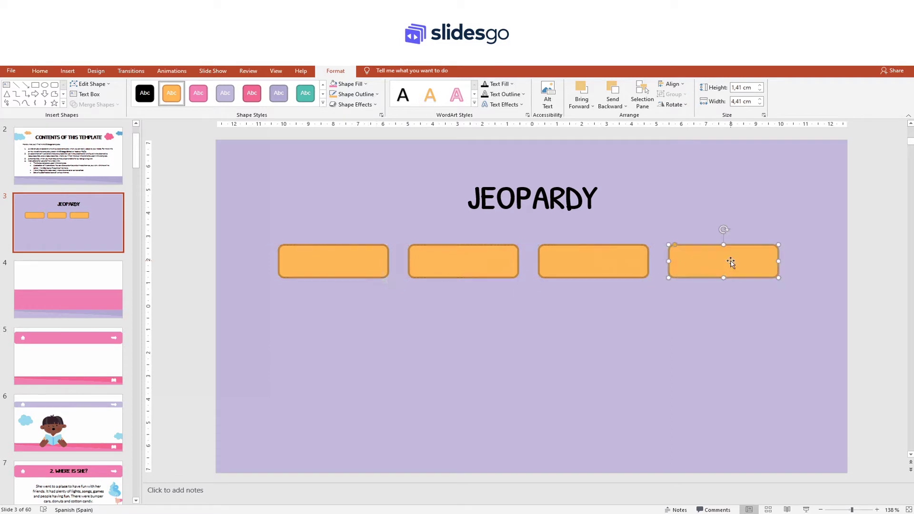
- Select the row of four boxes and copy it downward to form four rows
{"action": "left_click", "coordinate": [690, 310]}
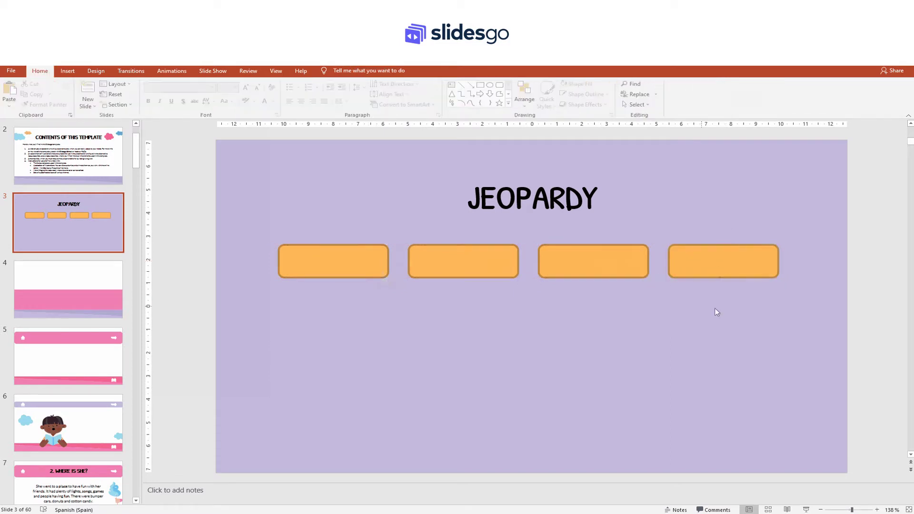
{"action": "left_click_drag", "start_coordinate": [792, 310], "coordinate": [266, 236]}
{"action": "left_click_drag", "start_coordinate": [327, 263], "coordinate": [310, 397]}
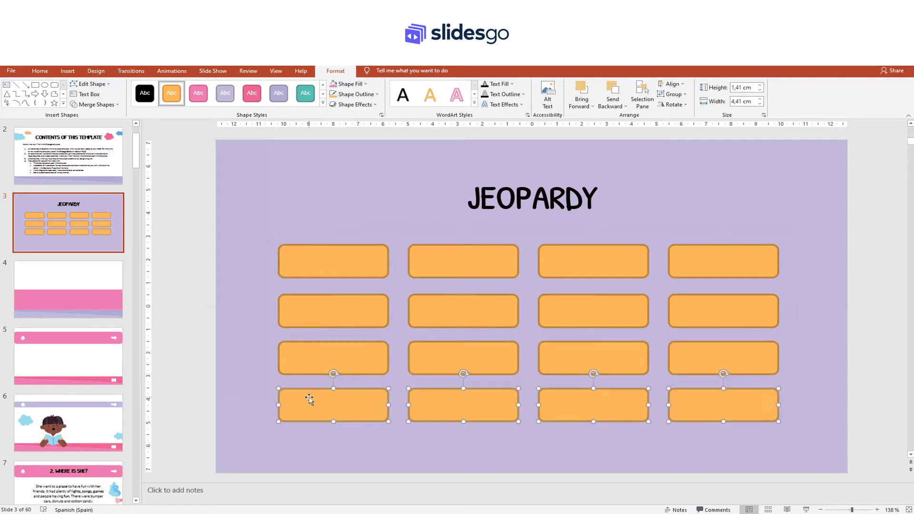
- Fill the bottom three rows of boxes with light blue, keeping the top row orange
{"action": "left_click", "coordinate": [253, 318]}
{"action": "left_click_drag", "start_coordinate": [242, 287], "coordinate": [822, 447]}
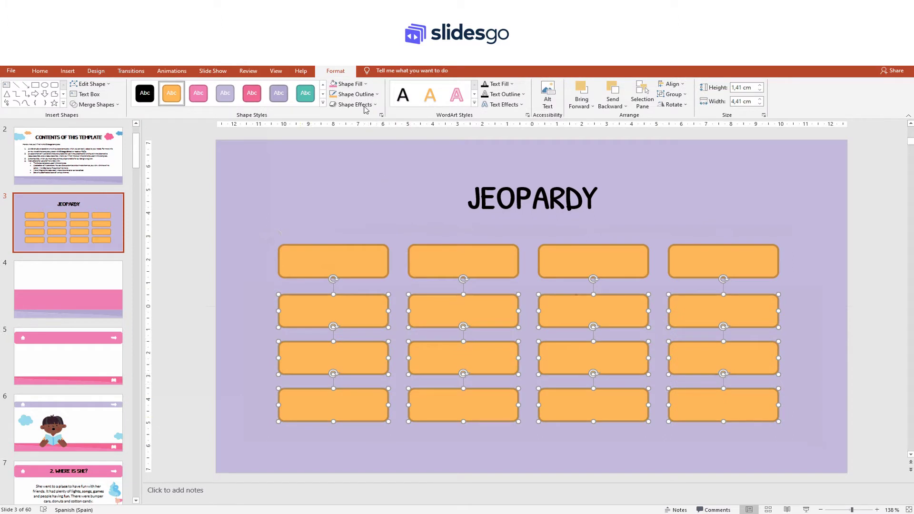
{"action": "left_click", "coordinate": [366, 84]}
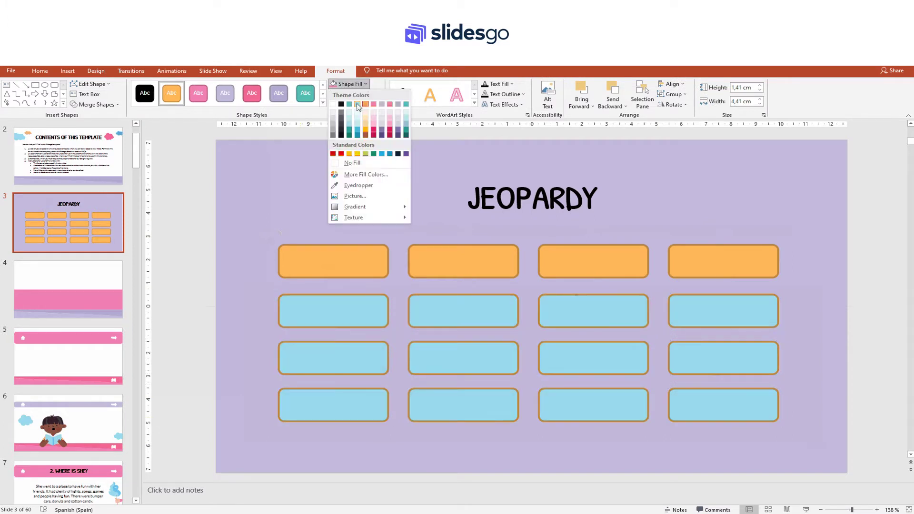
{"action": "left_click", "coordinate": [357, 104]}
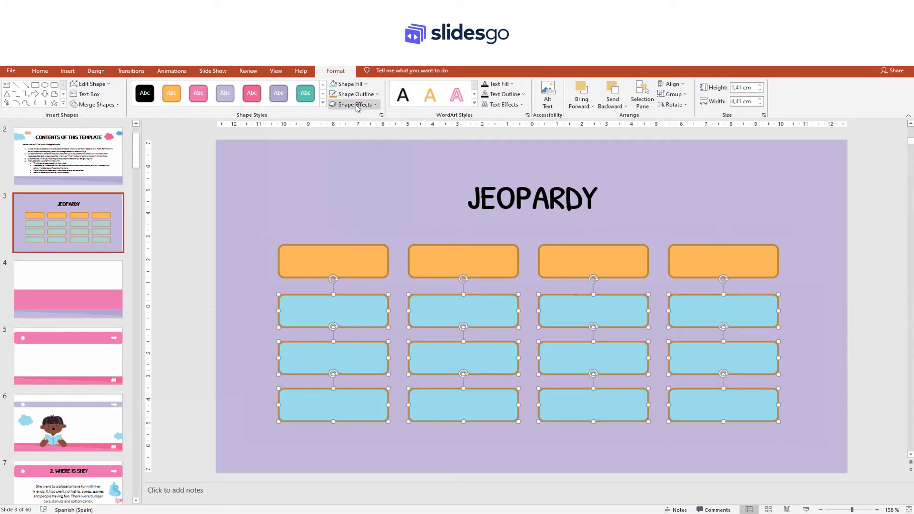
{"action": "left_click", "coordinate": [270, 235]}
{"action": "left_click", "coordinate": [325, 263]}
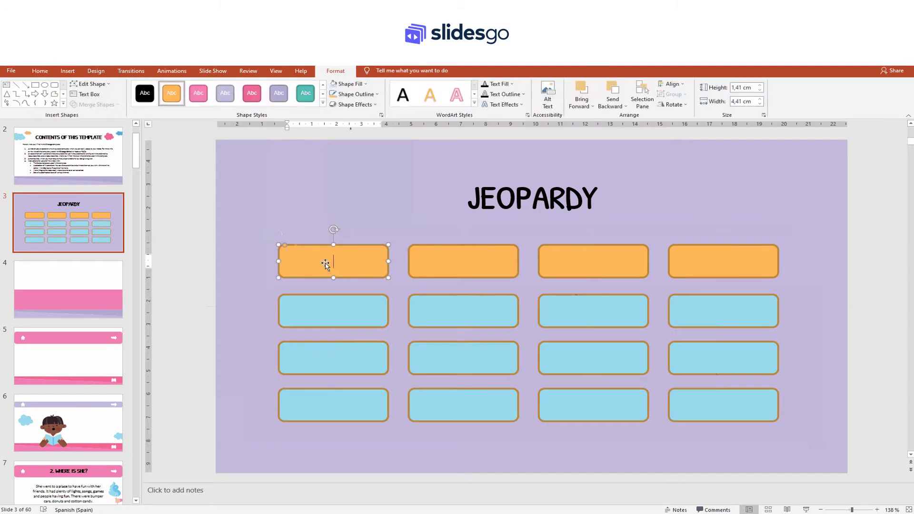
- Type English, Math, Science and Art into the four orange header boxes
{"action": "type", "text": "English"}
{"action": "left_click", "coordinate": [453, 264]}
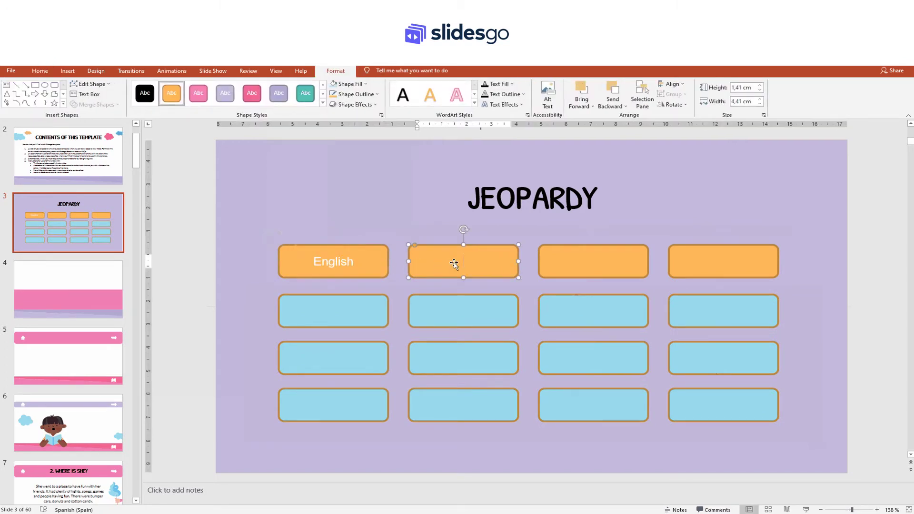
{"action": "type", "text": "Math"}
{"action": "left_click", "coordinate": [593, 259]}
{"action": "type", "text": "Science"}
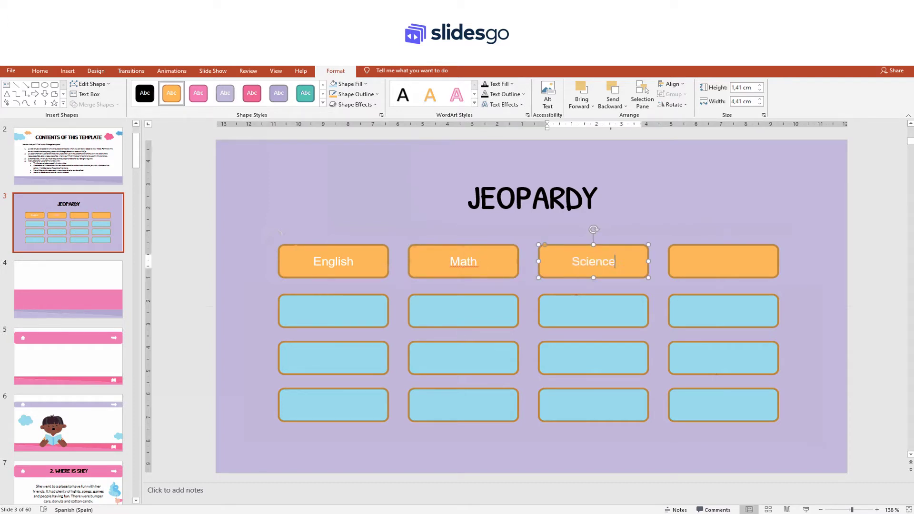
{"action": "left_click", "coordinate": [722, 259]}
{"action": "type", "text": "Art"}
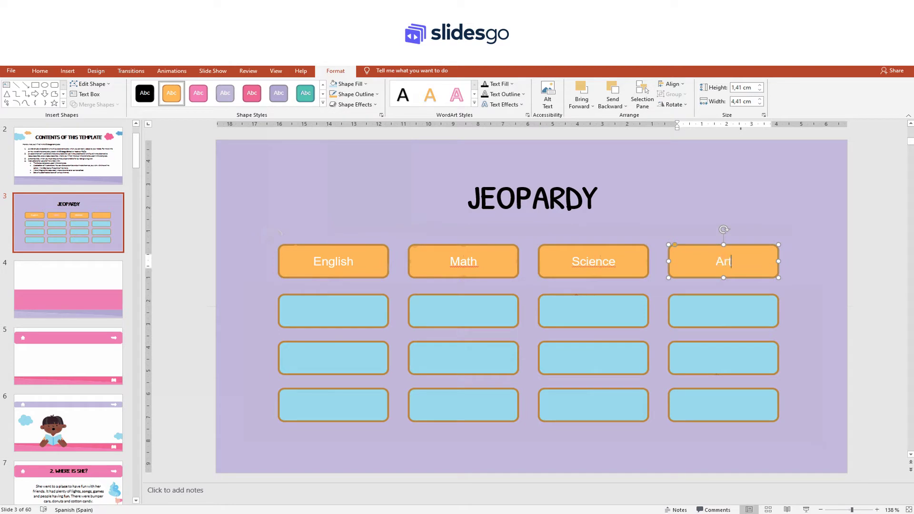
{"action": "left_click_drag", "start_coordinate": [815, 231], "coordinate": [253, 282]}
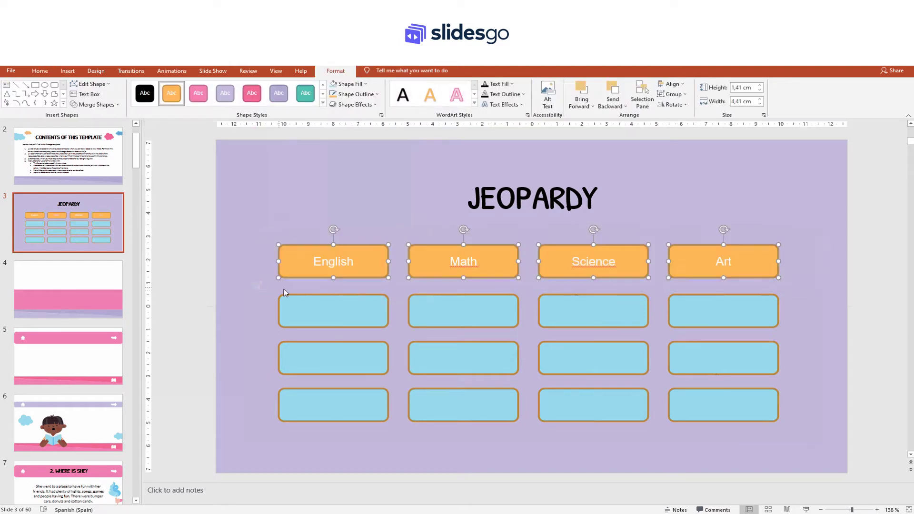
- Format the English, Math, Science and Art headings in Patrick Hand at size 20
{"action": "left_click", "coordinate": [40, 71]}
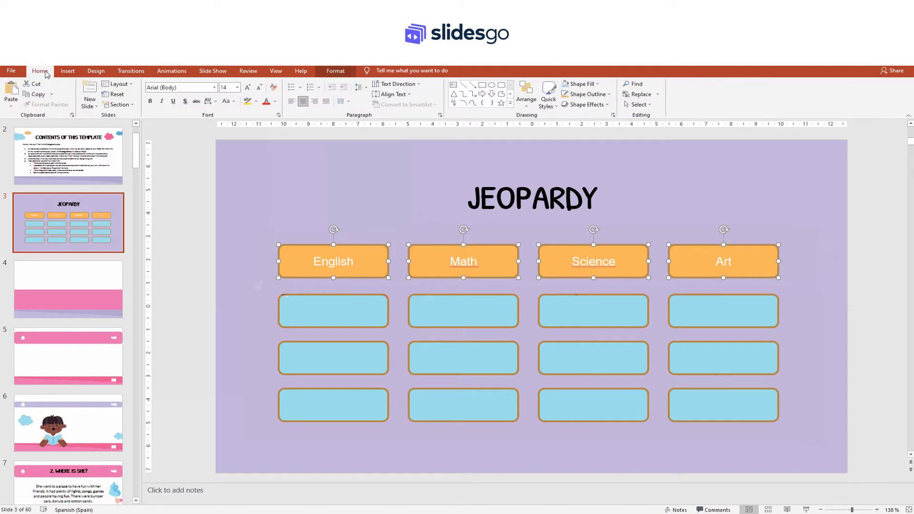
{"action": "left_click", "coordinate": [215, 87]}
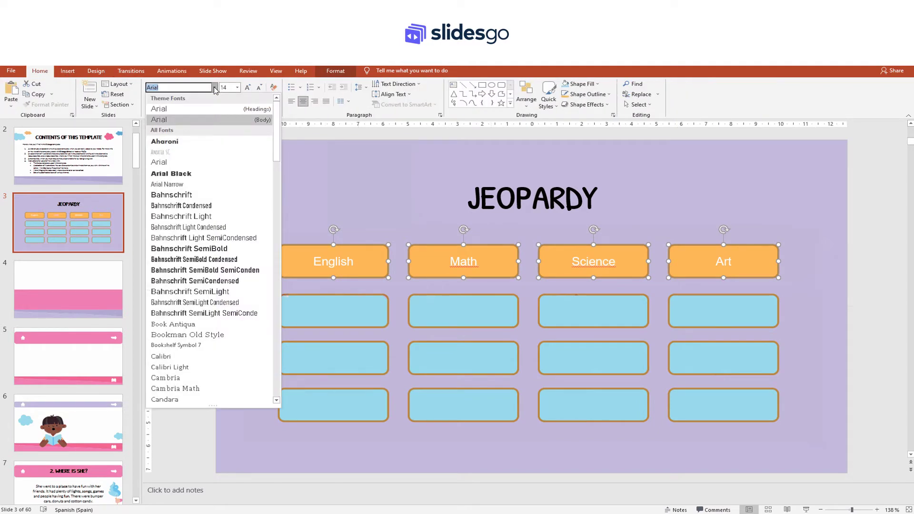
{"action": "left_click_drag", "start_coordinate": [279, 126], "coordinate": [276, 287]}
{"action": "left_click", "coordinate": [229, 295]}
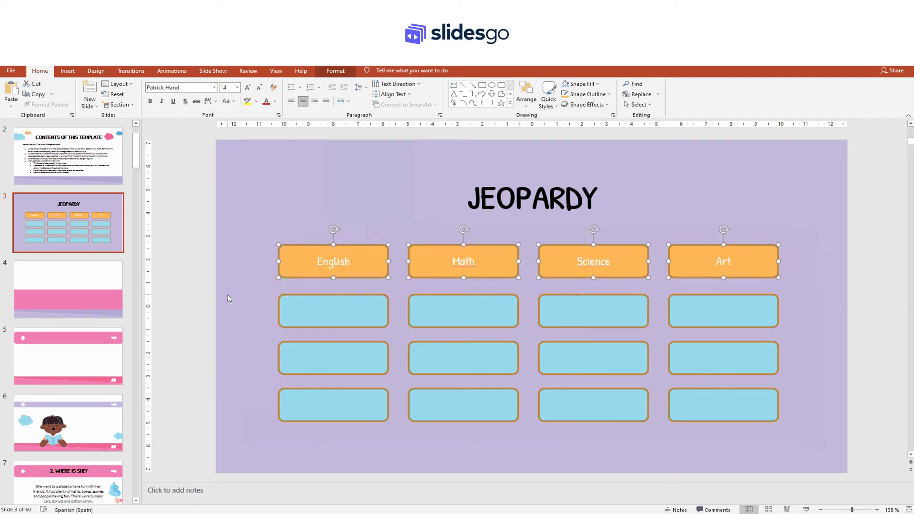
{"action": "left_click", "coordinate": [237, 88]}
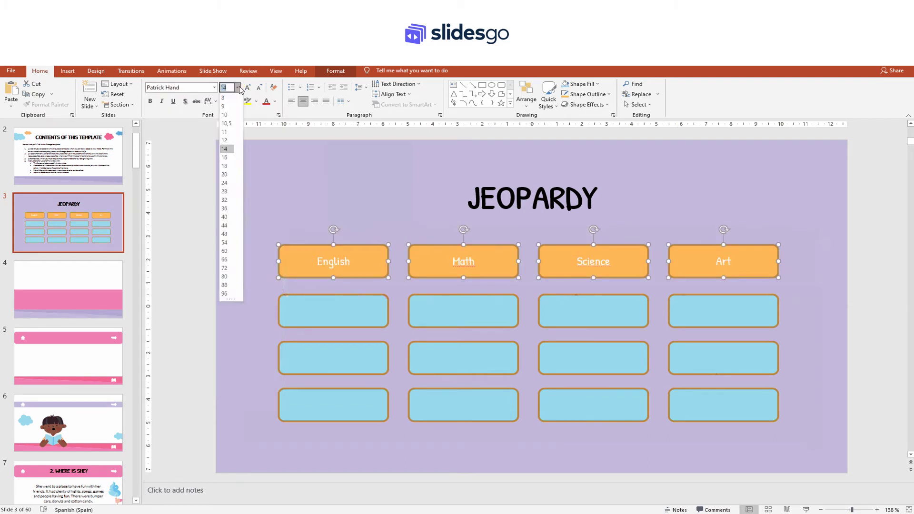
{"action": "left_click", "coordinate": [227, 176]}
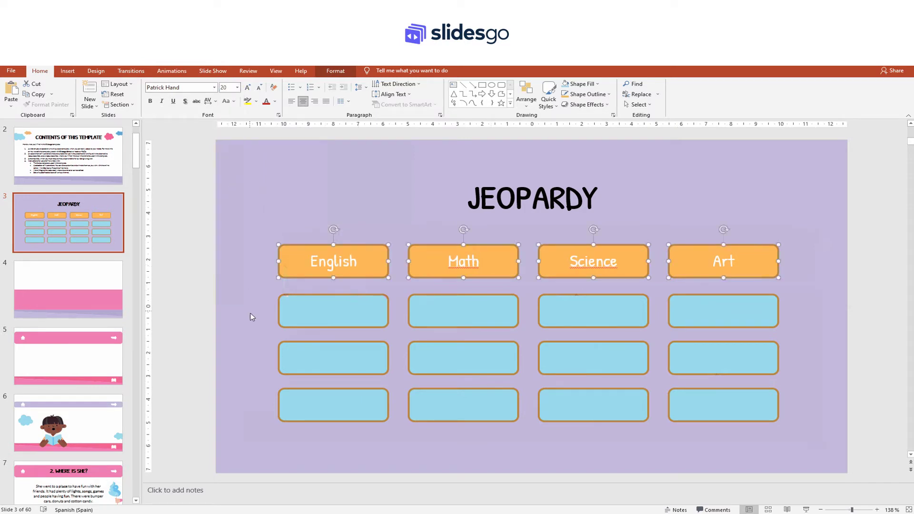
- Enter 10 points, 20 points and 30 points in the English column's blue boxes
{"action": "left_click", "coordinate": [322, 307]}
{"action": "type", "text": "10 points"}
{"action": "left_click", "coordinate": [325, 353]}
{"action": "type", "text": "20 points"}
{"action": "left_click", "coordinate": [318, 399]}
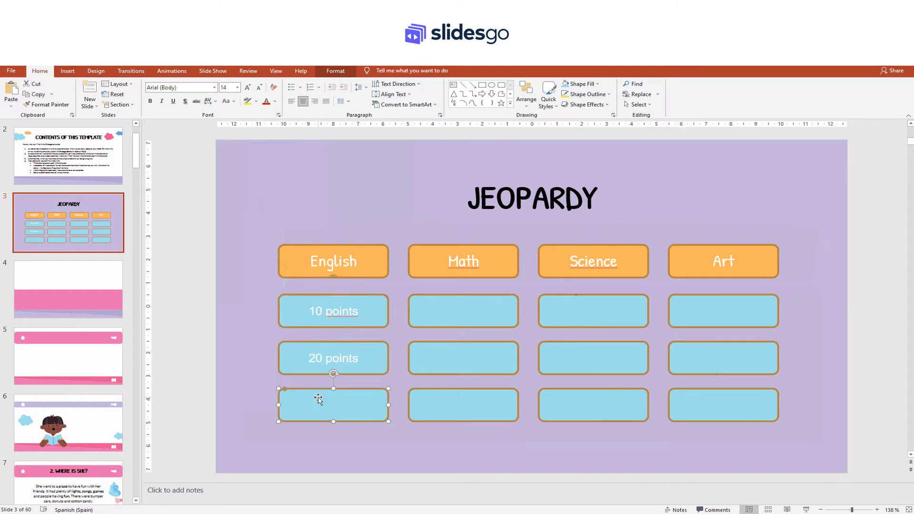
{"action": "type", "text": "30 points"}
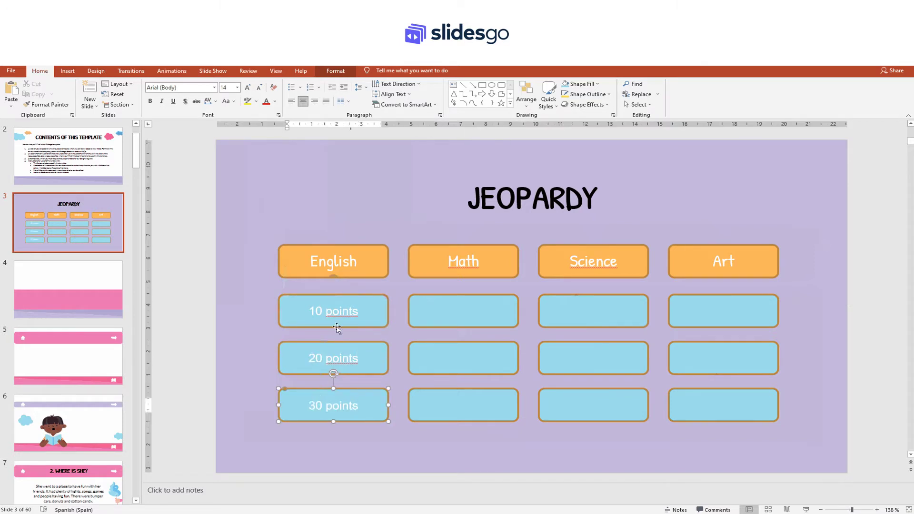
- Paste 10 points into the Math, Science and Art boxes of the first blue row
{"action": "triple_click", "coordinate": [350, 315]}
{"action": "key", "text": "ctrl+c"}
{"action": "left_click", "coordinate": [453, 316]}
{"action": "key", "text": "ctrl+v"}
{"action": "left_click", "coordinate": [589, 316]}
{"action": "key", "text": "ctrl+v"}
{"action": "left_click", "coordinate": [754, 316]}
{"action": "key", "text": "ctrl+v"}
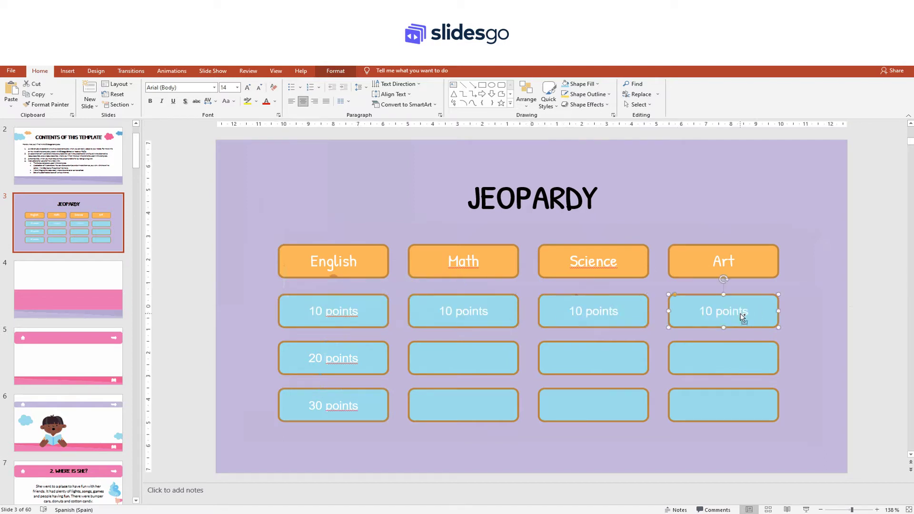
- Paste 20 points into the remaining boxes of the second blue row
{"action": "triple_click", "coordinate": [333, 368]}
{"action": "key", "text": "ctrl+c"}
{"action": "left_click", "coordinate": [475, 360]}
{"action": "left_click", "coordinate": [605, 359]}
{"action": "key", "text": "ctrl+v"}
{"action": "left_click", "coordinate": [706, 360]}
{"action": "key", "text": "ctrl+v"}
- Copy 30 points into the Math, Science and Art boxes of the bottom row
{"action": "triple_click", "coordinate": [311, 407]}
{"action": "key", "text": "ctrl+c"}
{"action": "left_click", "coordinate": [458, 402]}
{"action": "key", "text": "ctrl+v"}
{"action": "left_click", "coordinate": [580, 406]}
{"action": "key", "text": "ctrl+v"}
{"action": "left_click", "coordinate": [728, 405]}
{"action": "key", "text": "ctrl+v"}
{"action": "left_click", "coordinate": [576, 460]}
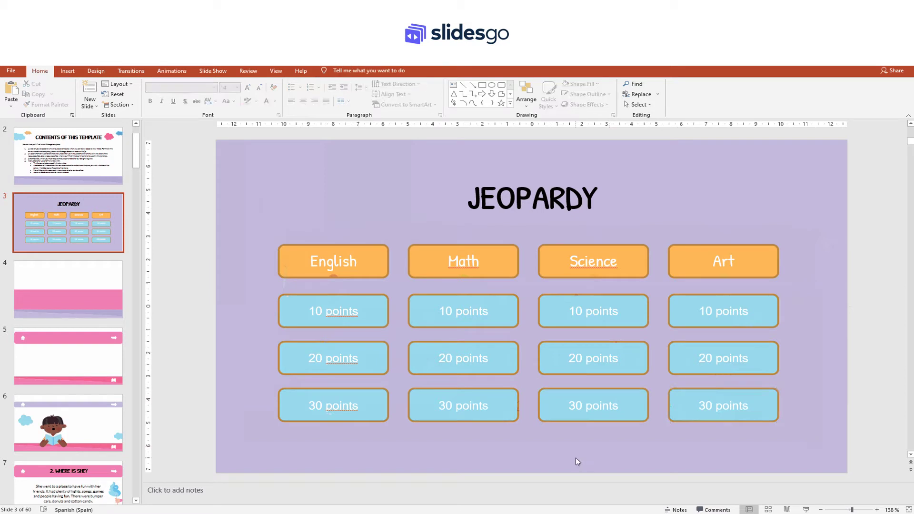
- On slide 4, add a text box reading ENGLISH in the upper white area
{"action": "left_click", "coordinate": [54, 287]}
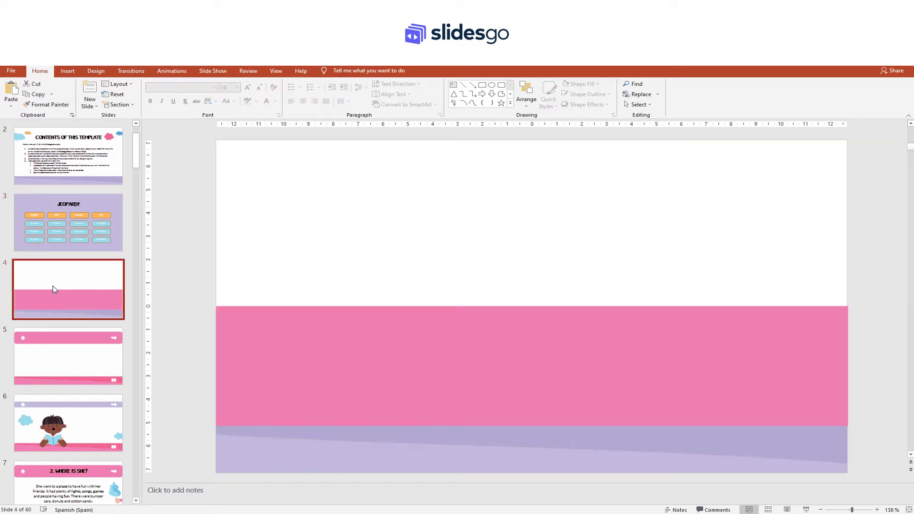
{"action": "left_click", "coordinate": [68, 71]}
{"action": "left_click", "coordinate": [432, 94]}
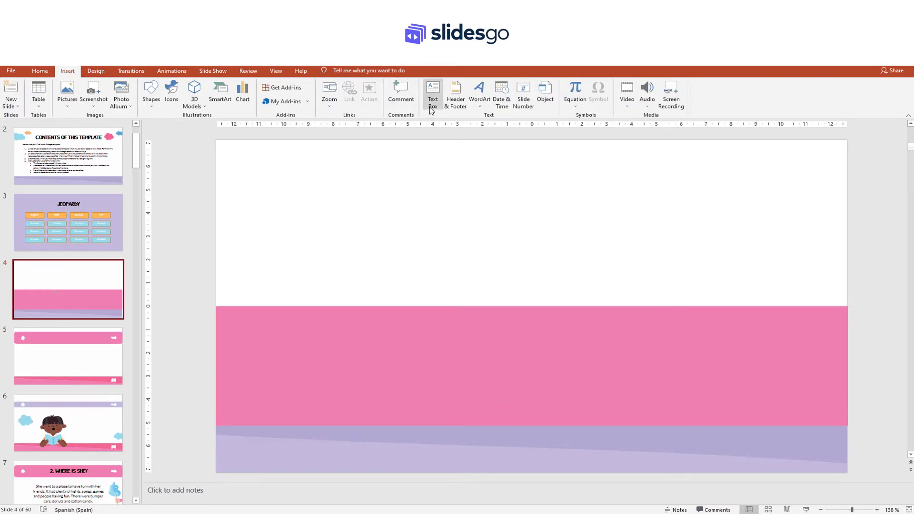
{"action": "mouse_move", "coordinate": [266, 178]}
{"action": "left_mouse_down"}
{"action": "mouse_move", "coordinate": [465, 257]}
{"action": "mouse_move", "coordinate": [520, 268]}
{"action": "left_mouse_up"}
{"action": "type", "text": "ENGLISH"}
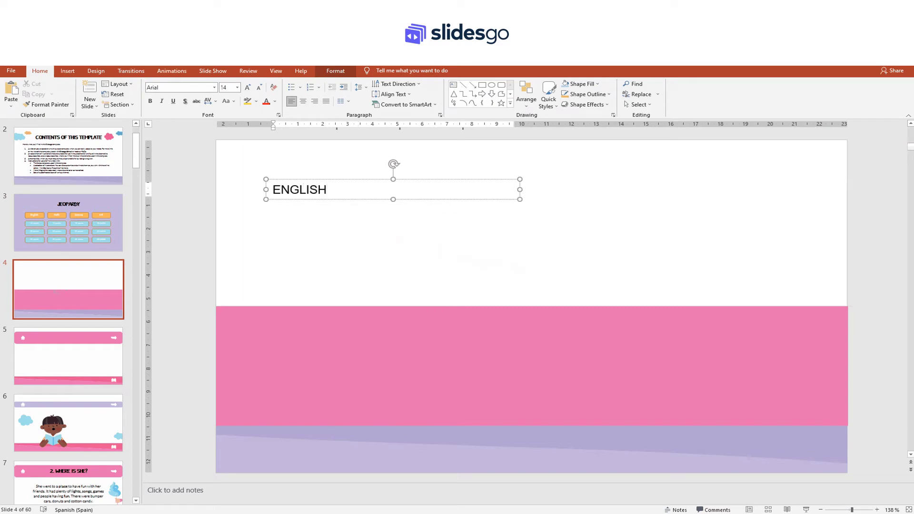
{"action": "mouse_move", "coordinate": [327, 189]}
{"action": "left_mouse_down"}
{"action": "mouse_move", "coordinate": [292, 193]}
{"action": "mouse_move", "coordinate": [330, 195]}
{"action": "left_mouse_up"}
- Set the ENGLISH text to Patrick Hand at 72 pt
{"action": "double_click", "coordinate": [300, 196]}
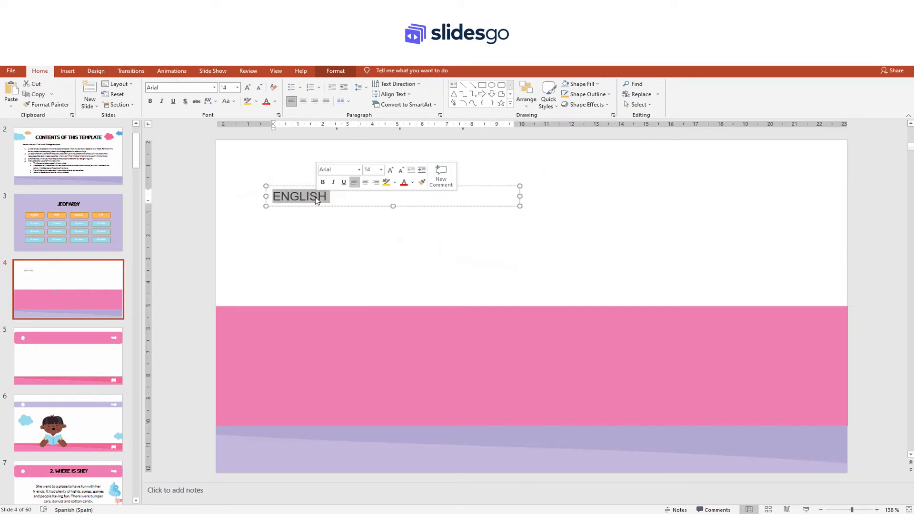
{"action": "left_click", "coordinate": [214, 87]}
{"action": "left_click", "coordinate": [205, 142]}
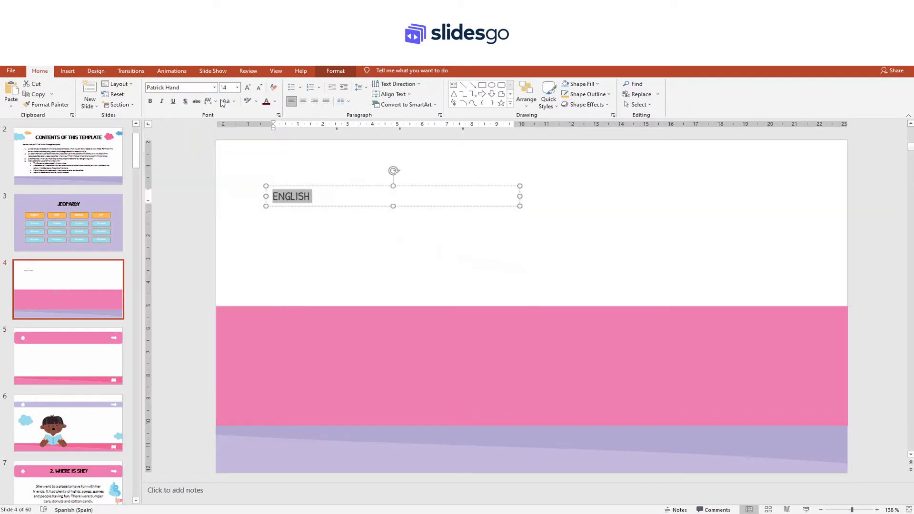
{"action": "left_click", "coordinate": [236, 89]}
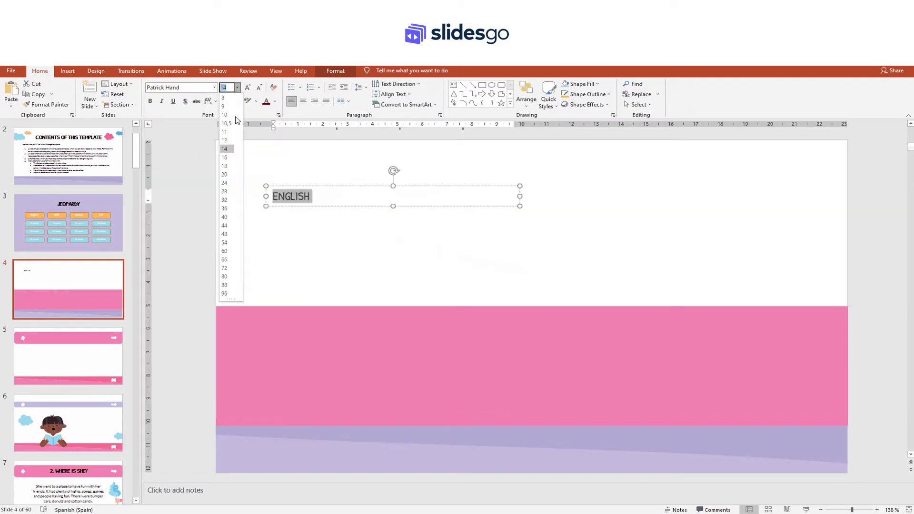
{"action": "left_click", "coordinate": [224, 268]}
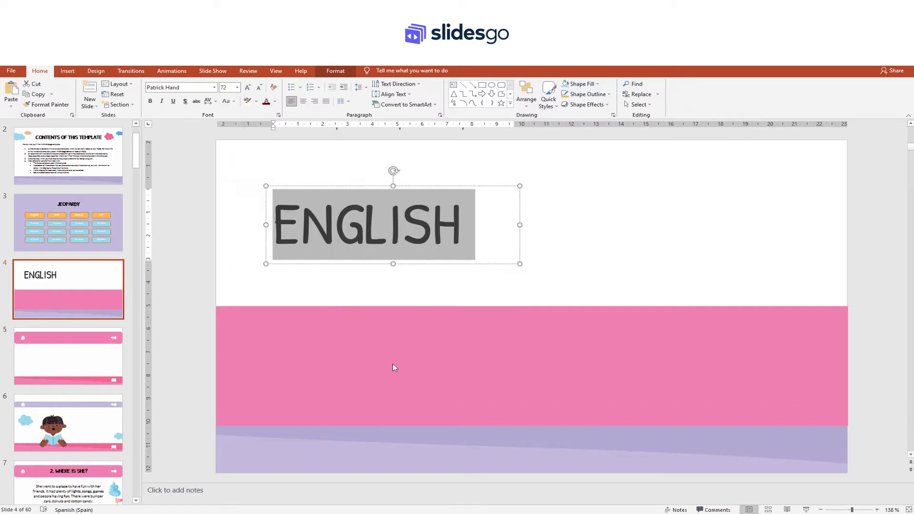
{"action": "left_click", "coordinate": [393, 363]}
- Draw orange rounded squares on the pink band of the ENGLISH slide
{"action": "left_click", "coordinate": [67, 70]}
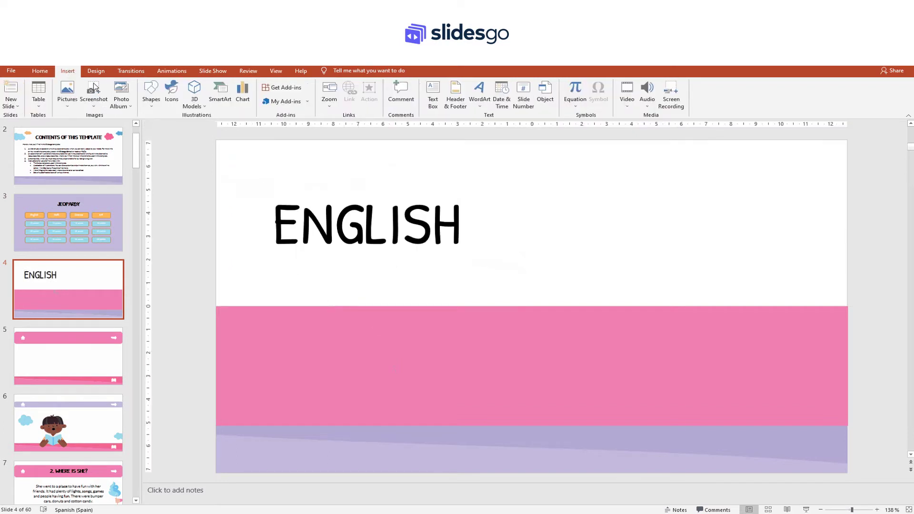
{"action": "left_click", "coordinate": [151, 93]}
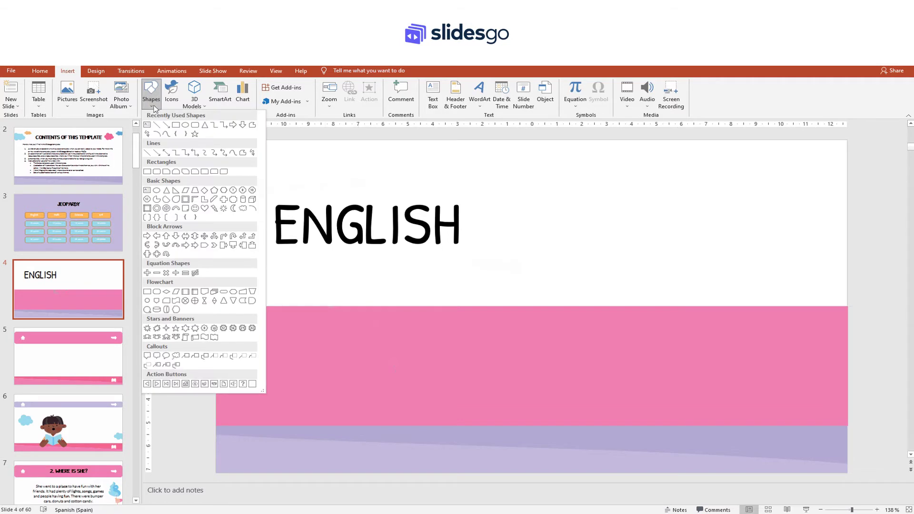
{"action": "left_click", "coordinate": [158, 176]}
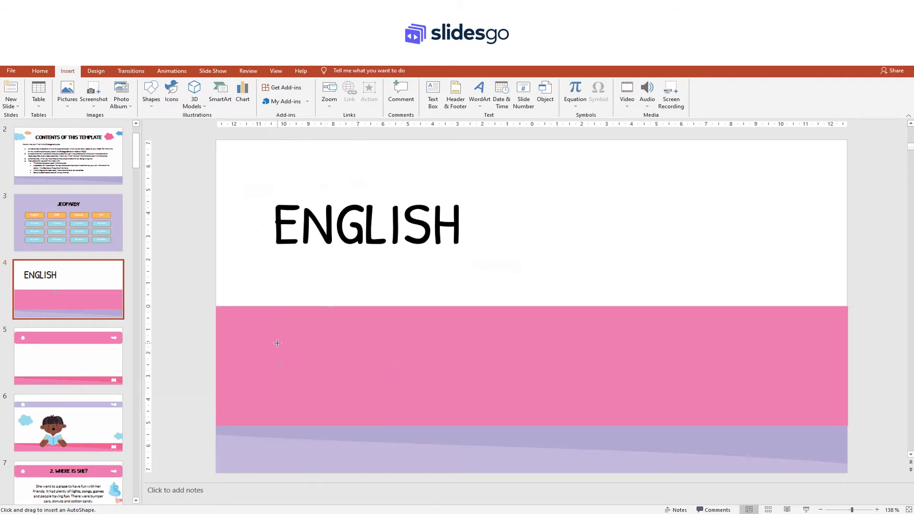
{"action": "mouse_move", "coordinate": [291, 360]}
{"action": "left_mouse_down"}
{"action": "mouse_move", "coordinate": [313, 380]}
{"action": "mouse_move", "coordinate": [305, 363]}
{"action": "mouse_move", "coordinate": [419, 361]}
{"action": "left_mouse_up"}
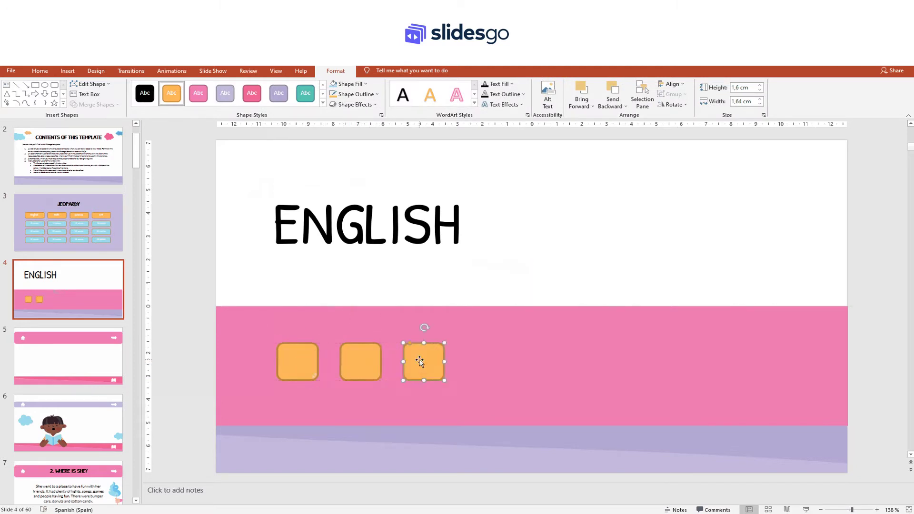
- Number the three squares 1, 2 and 3
{"action": "type", "text": "1"}
{"action": "left_click", "coordinate": [360, 364]}
{"action": "type", "text": "2"}
{"action": "left_click", "coordinate": [423, 365]}
{"action": "type", "text": "3"}
{"action": "left_click", "coordinate": [496, 369]}
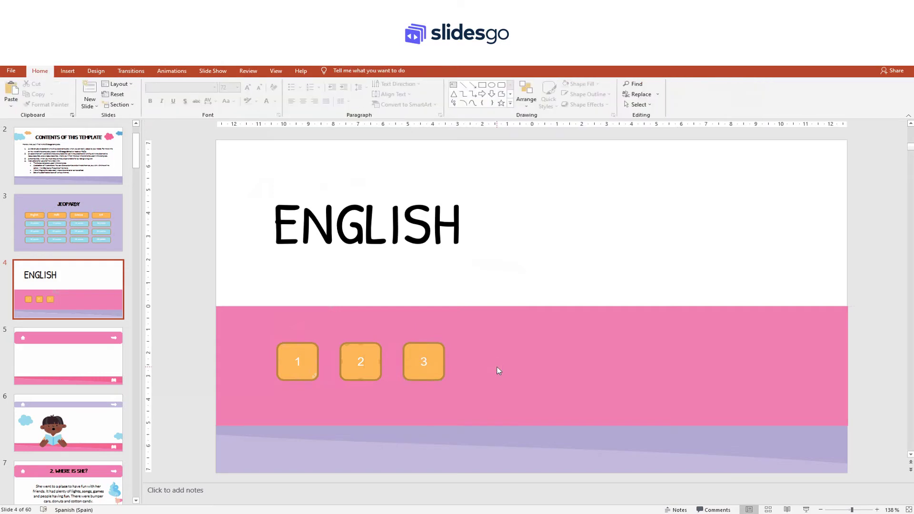
{"action": "left_click_drag", "start_coordinate": [136, 146], "coordinate": [136, 366]}
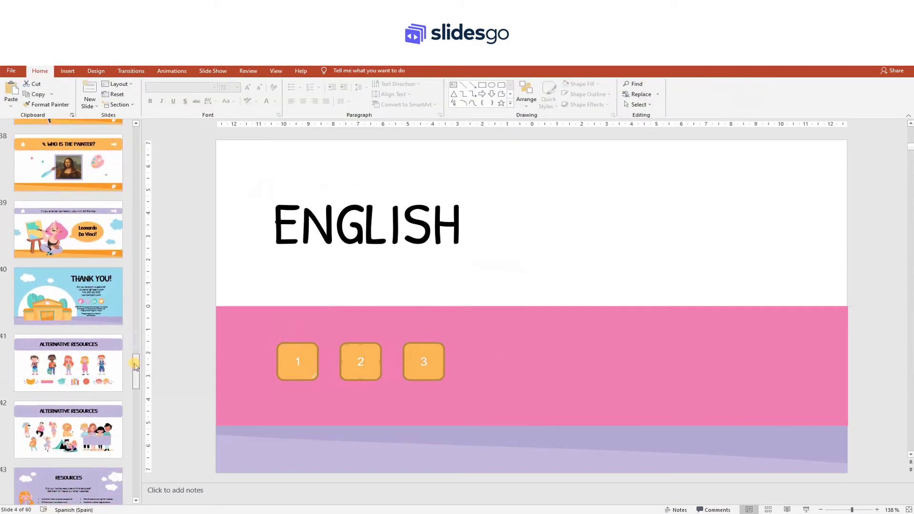
- Select the lion illustration on the Alternative Resources slide
{"action": "left_click", "coordinate": [29, 446]}
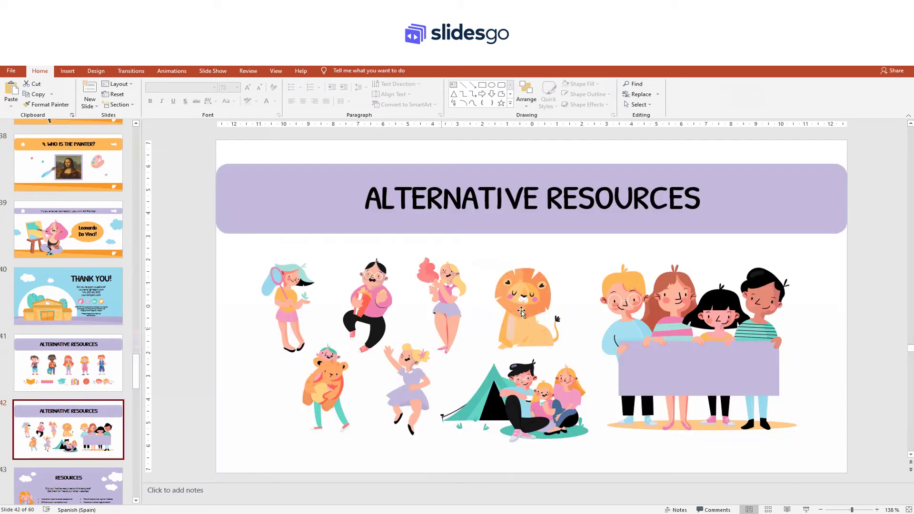
{"action": "left_click", "coordinate": [535, 303]}
{"action": "left_click_drag", "start_coordinate": [136, 371], "coordinate": [139, 161]}
- Paste the lion onto the ENGLISH slide, move it right and enlarge it
{"action": "left_click", "coordinate": [68, 215]}
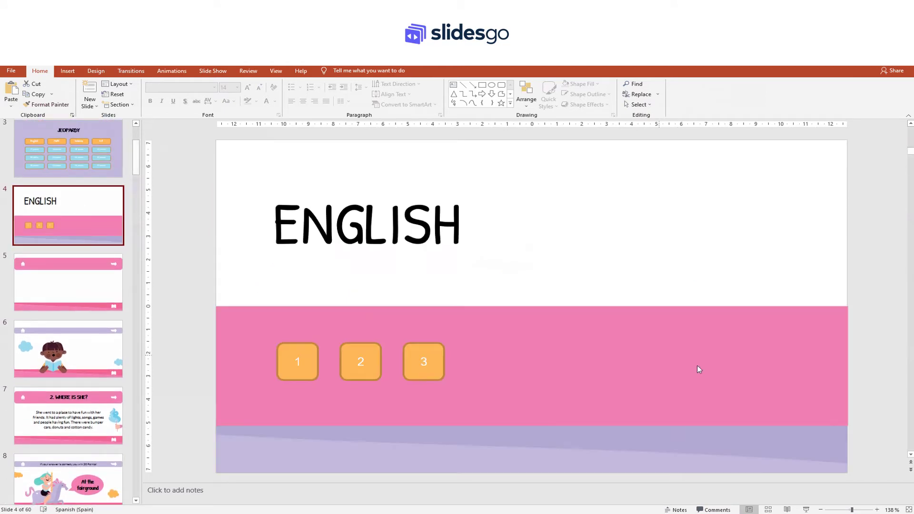
{"action": "key", "text": "ctrl+v"}
{"action": "left_click_drag", "start_coordinate": [521, 315], "coordinate": [657, 349]}
{"action": "left_click_drag", "start_coordinate": [627, 296], "coordinate": [543, 210]}
{"action": "left_click", "coordinate": [772, 209]}
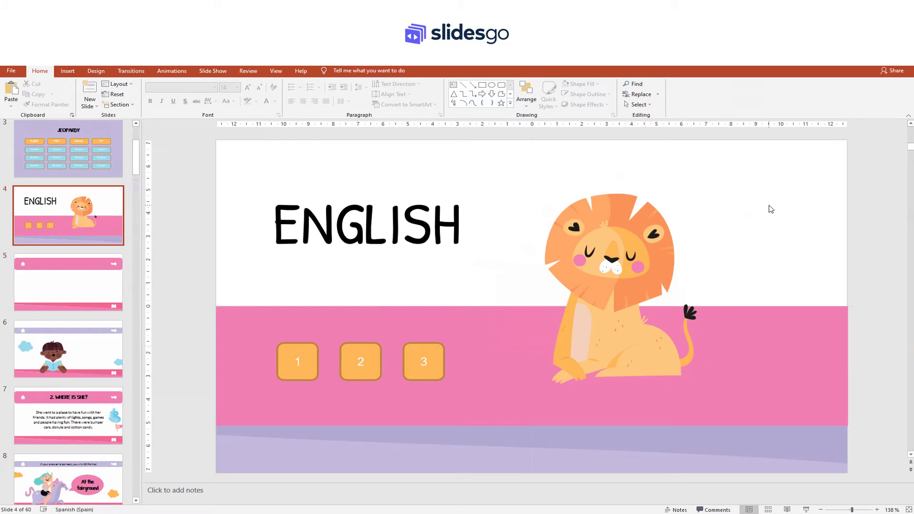
{"action": "scroll", "coordinate": [493, 178], "scroll_direction": "down", "scroll_amount": 1}
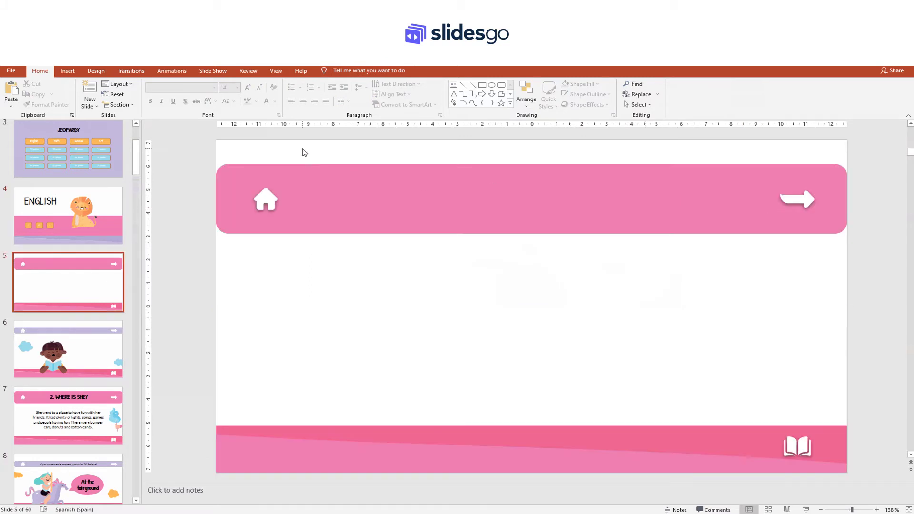
- Add a text box reading THE SOLAR SYSTEM across the pink banner
{"action": "left_click", "coordinate": [67, 71]}
{"action": "left_click", "coordinate": [433, 93]}
{"action": "left_click_drag", "start_coordinate": [319, 182], "coordinate": [714, 215]}
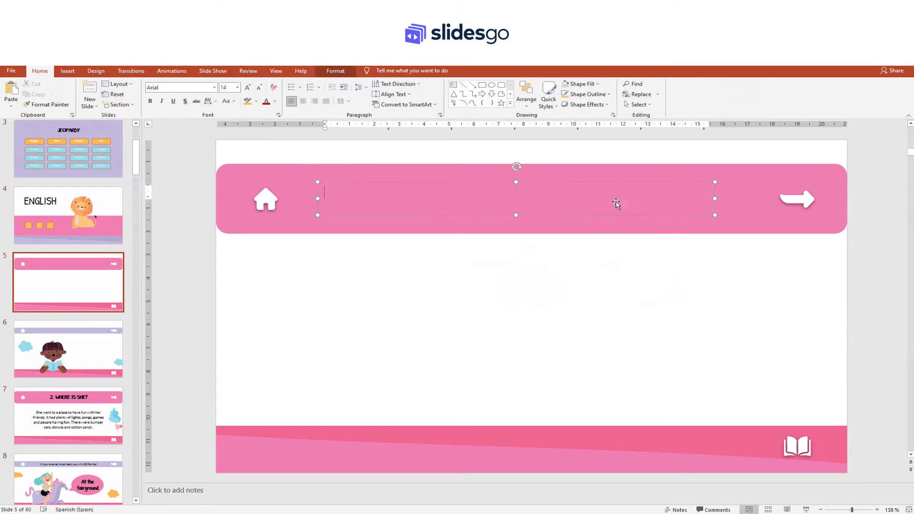
{"action": "type", "text": "THE SOLAR SYSTE"}
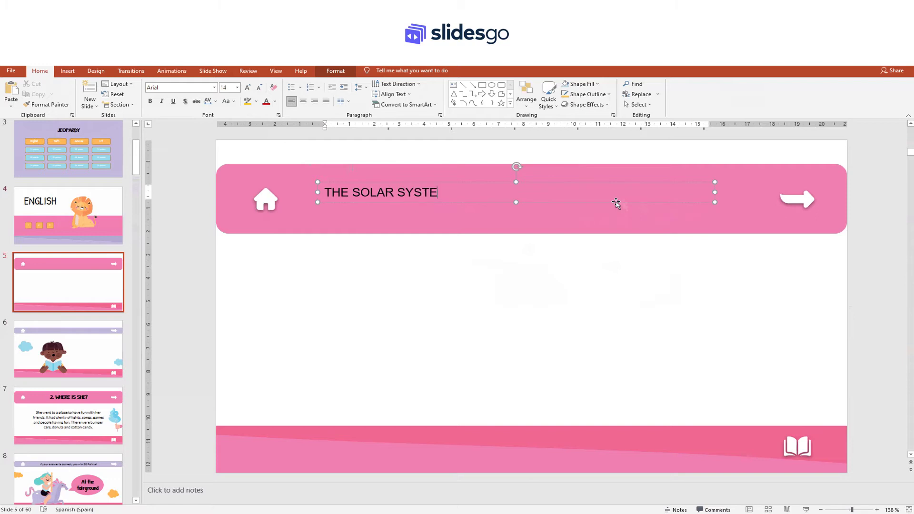
{"action": "type", "text": "M"}
- Set THE SOLAR SYSTEM title to Patrick Hand at size 36
{"action": "left_click_drag", "start_coordinate": [448, 192], "coordinate": [318, 192]}
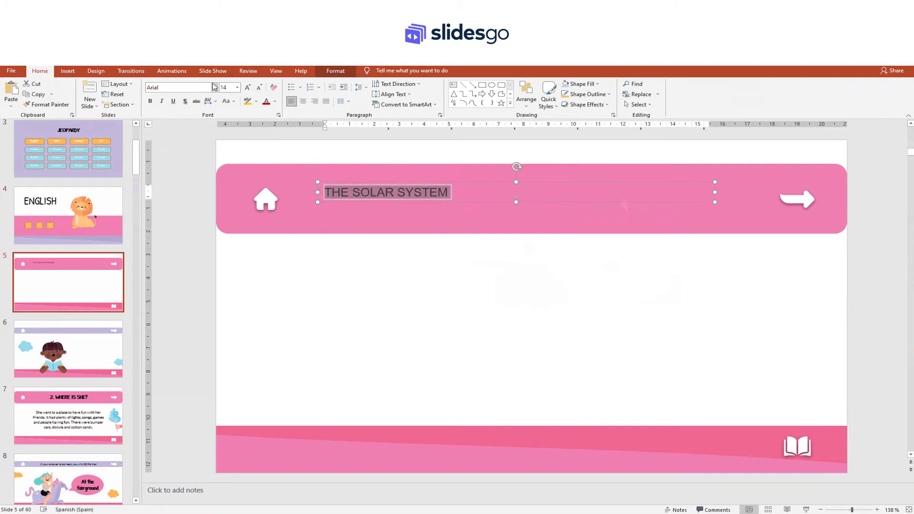
{"action": "left_click", "coordinate": [214, 87]}
{"action": "left_click", "coordinate": [184, 141]}
{"action": "left_click", "coordinate": [237, 88]}
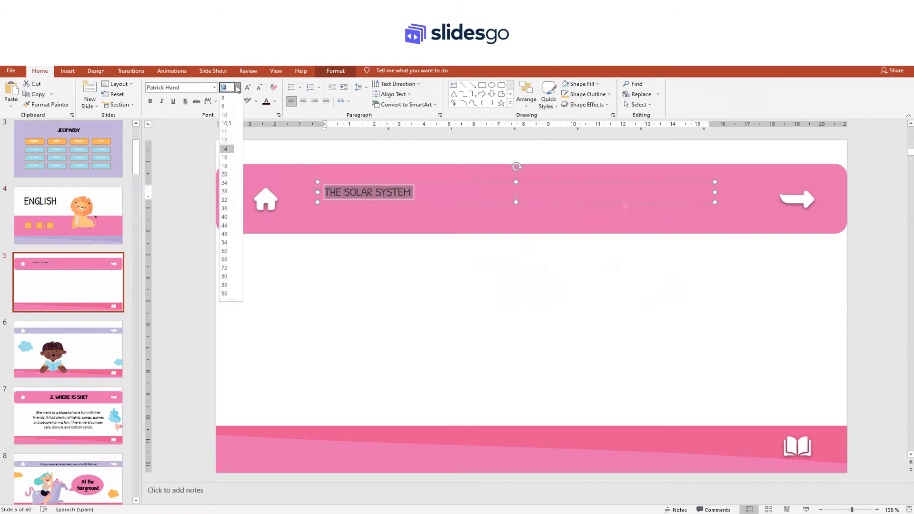
{"action": "left_click", "coordinate": [234, 210]}
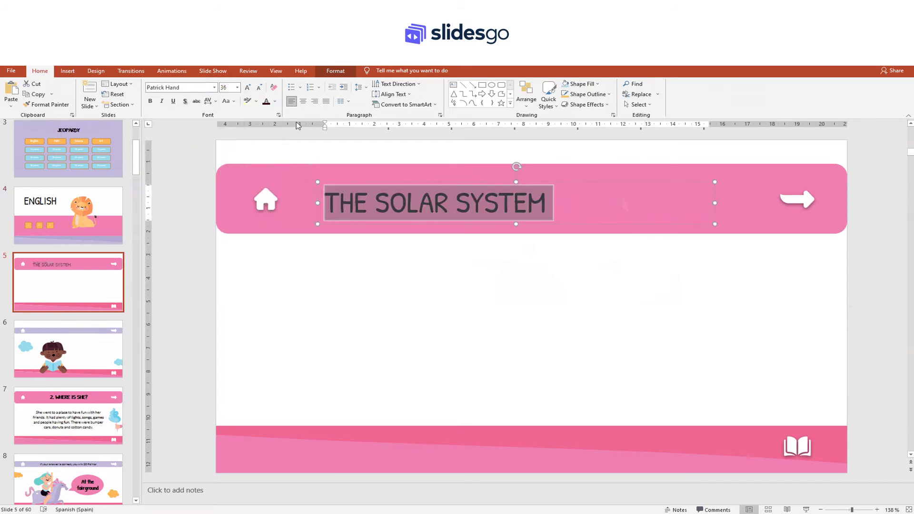
- Nudge the title box up slightly and centre the title text
{"action": "left_click_drag", "start_coordinate": [569, 185], "coordinate": [570, 181]}
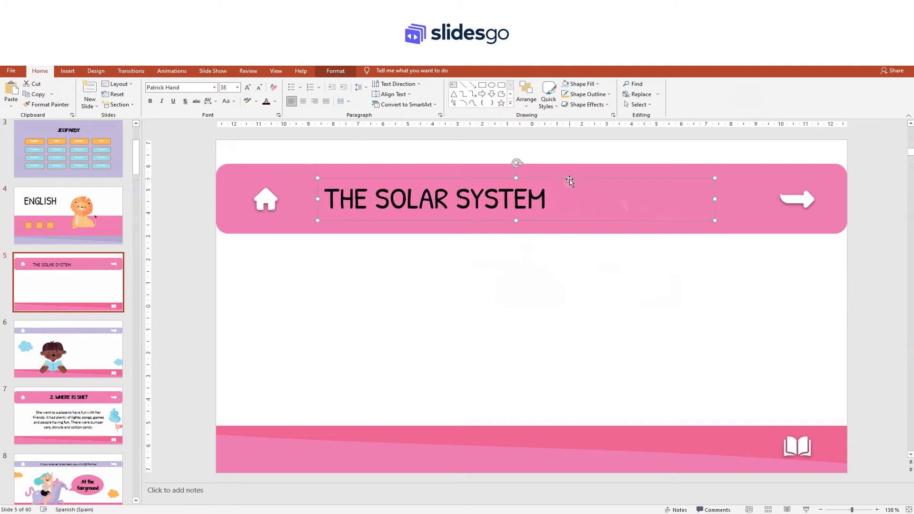
{"action": "triple_click", "coordinate": [514, 198]}
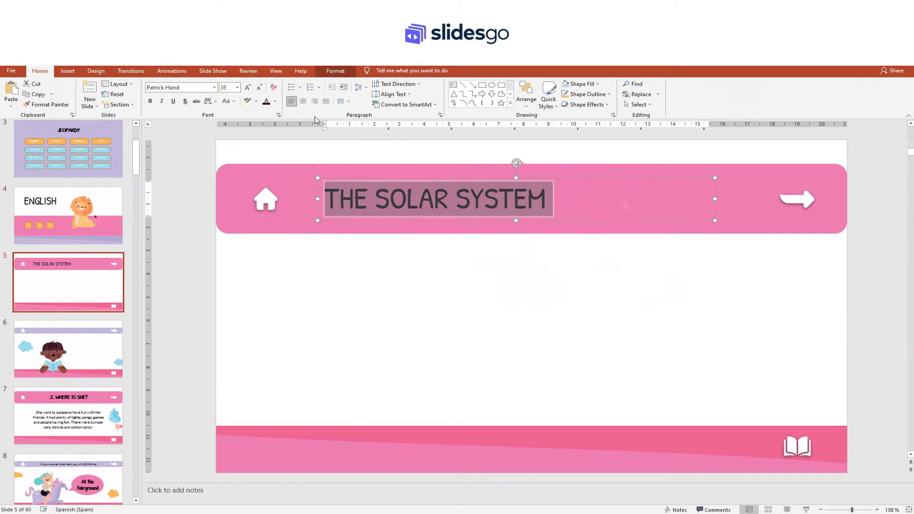
{"action": "left_click", "coordinate": [303, 101]}
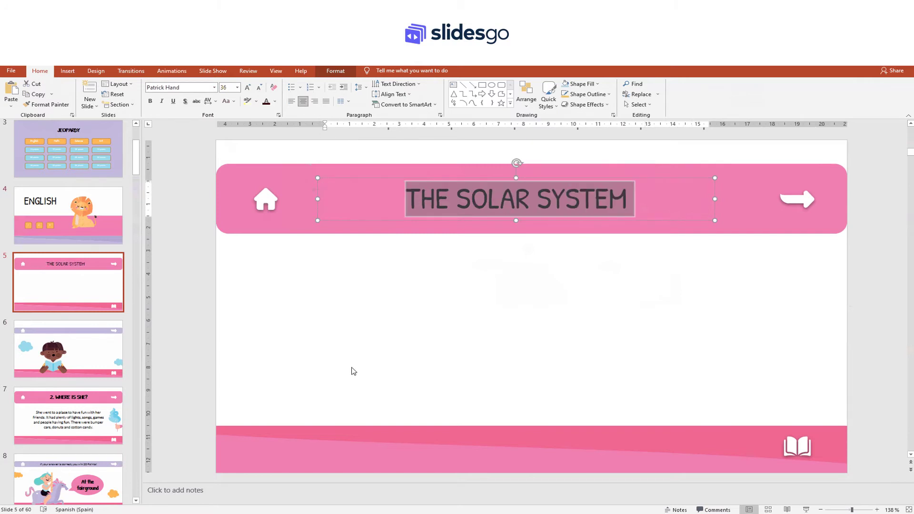
{"action": "left_click", "coordinate": [352, 368]}
{"action": "left_click", "coordinate": [67, 71]}
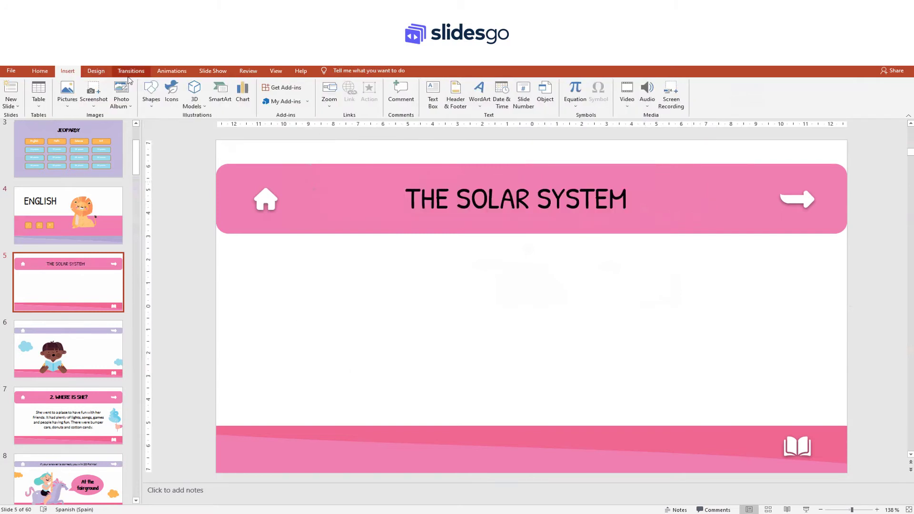
- Add the clue 'It's the planet where we all live on. It's third planet from the Sun!' lower on the slide
{"action": "left_click", "coordinate": [433, 94]}
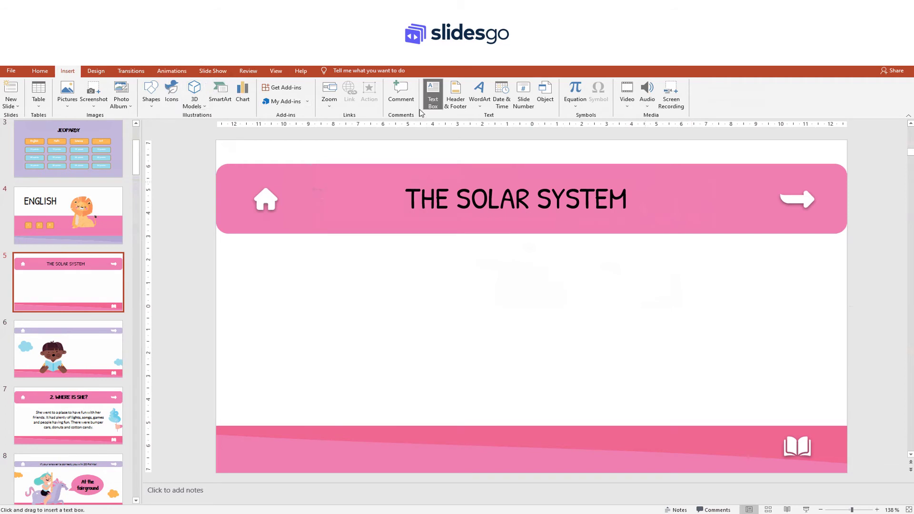
{"action": "left_click_drag", "start_coordinate": [282, 283], "coordinate": [505, 370]}
{"action": "type", "text": "It's the"}
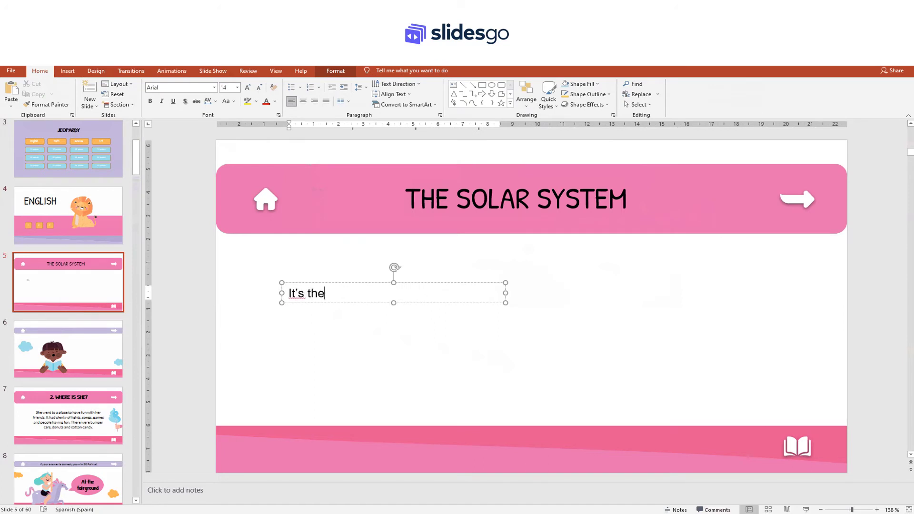
{"action": "type", "text": " planet where we all "}
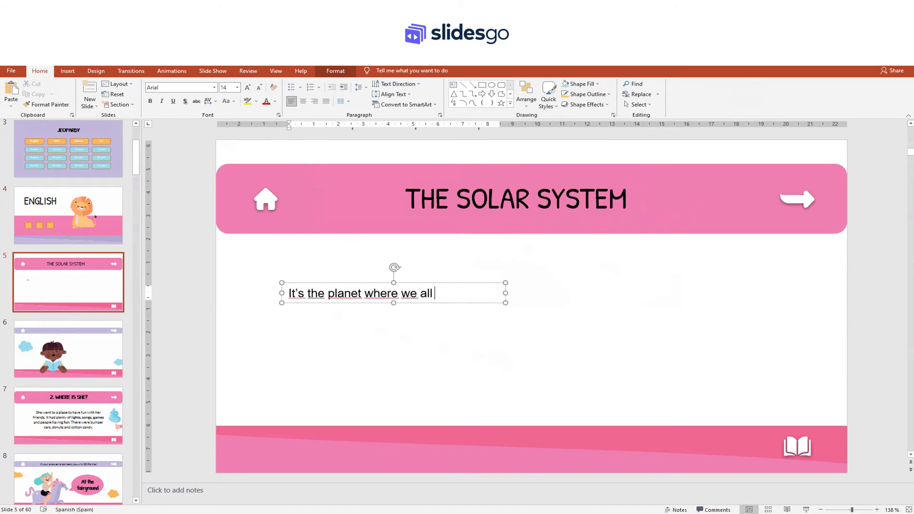
{"action": "type", "text": "live on. It's third planet from the Sun!"}
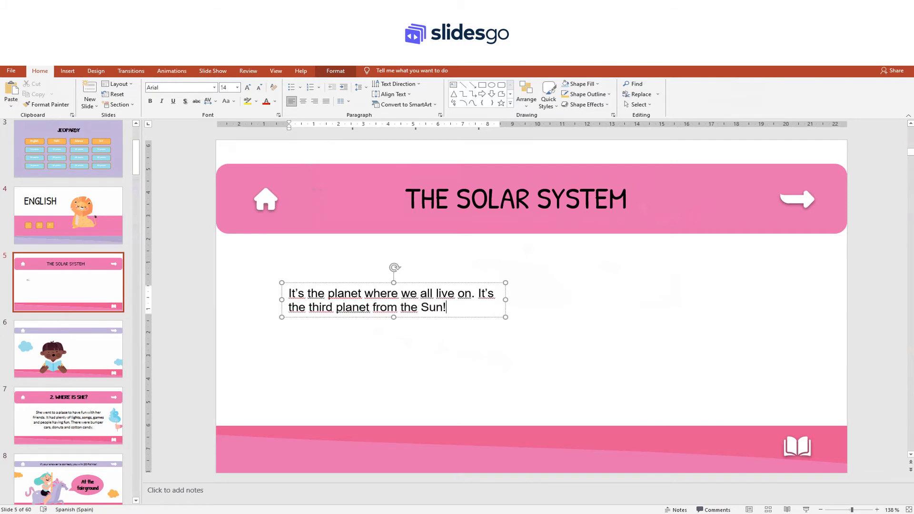
{"action": "left_click", "coordinate": [429, 385]}
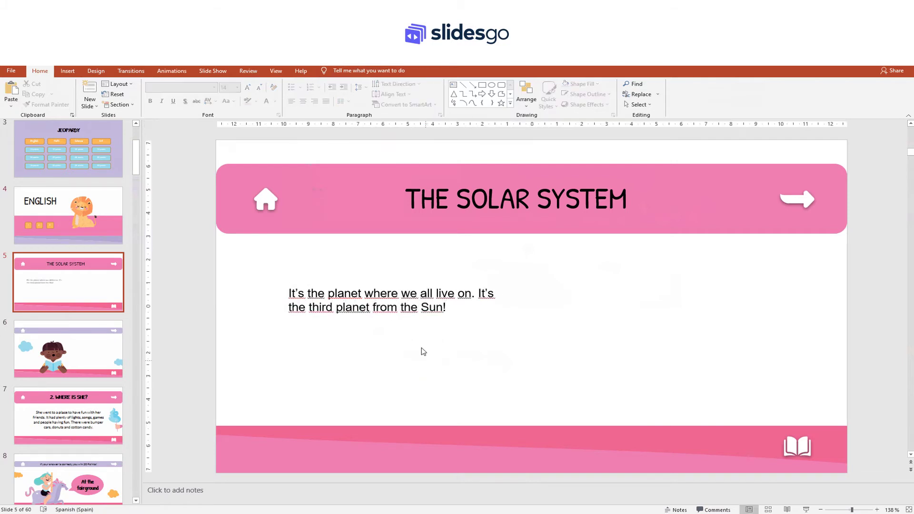
{"action": "left_click", "coordinate": [413, 283]}
{"action": "left_click_drag", "start_coordinate": [415, 284], "coordinate": [412, 339]}
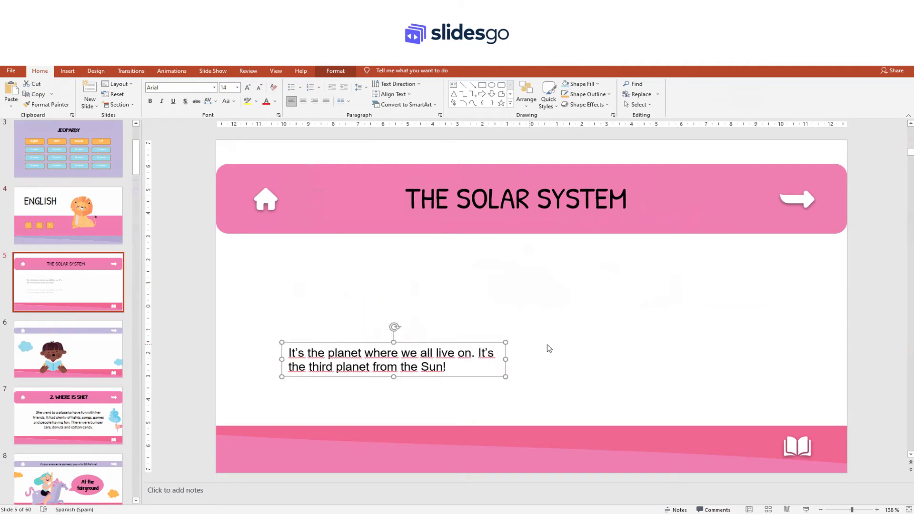
{"action": "left_click", "coordinate": [384, 317]}
{"action": "left_click_drag", "start_coordinate": [136, 162], "coordinate": [134, 374]}
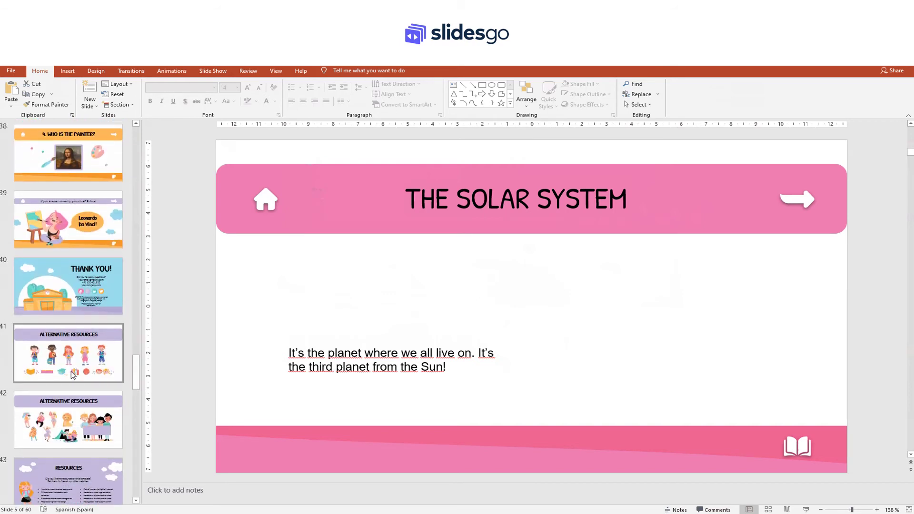
- Copy the book illustration from slide 41, Alternative Resources, and paste it onto slide 5
{"action": "left_click", "coordinate": [73, 374]}
{"action": "left_click", "coordinate": [303, 416]}
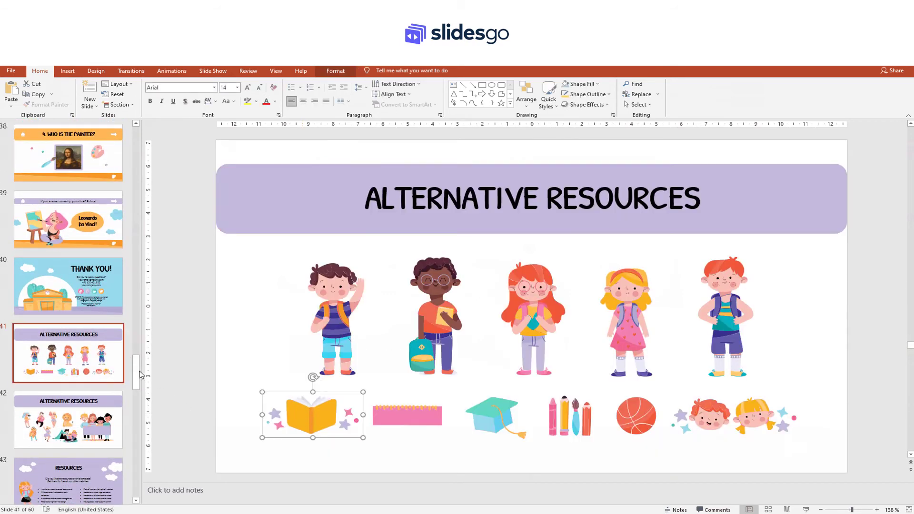
{"action": "left_click_drag", "start_coordinate": [136, 375], "coordinate": [135, 153]}
{"action": "left_click", "coordinate": [68, 288]}
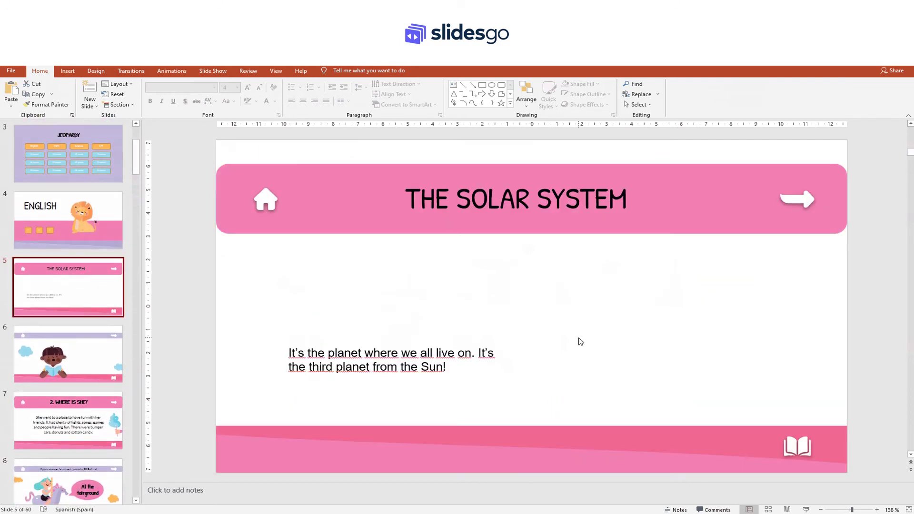